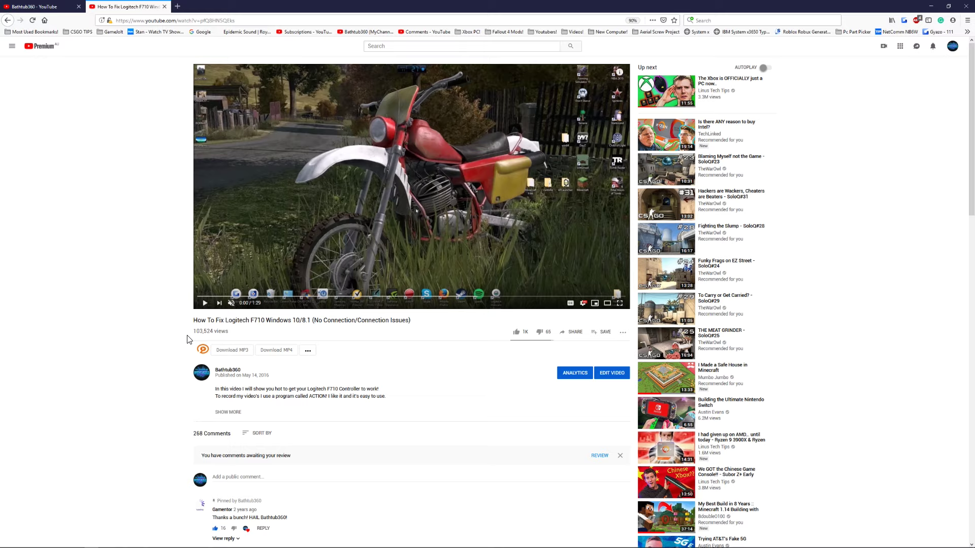
# Step: Highlight the tutorial's 103,524 views count and then its 268 Comments count
pyautogui.moveTo(195, 332); pyautogui.dragTo(233, 332)
pyautogui.click(399, 356)
pyautogui.scroll(-1, 408, 395)
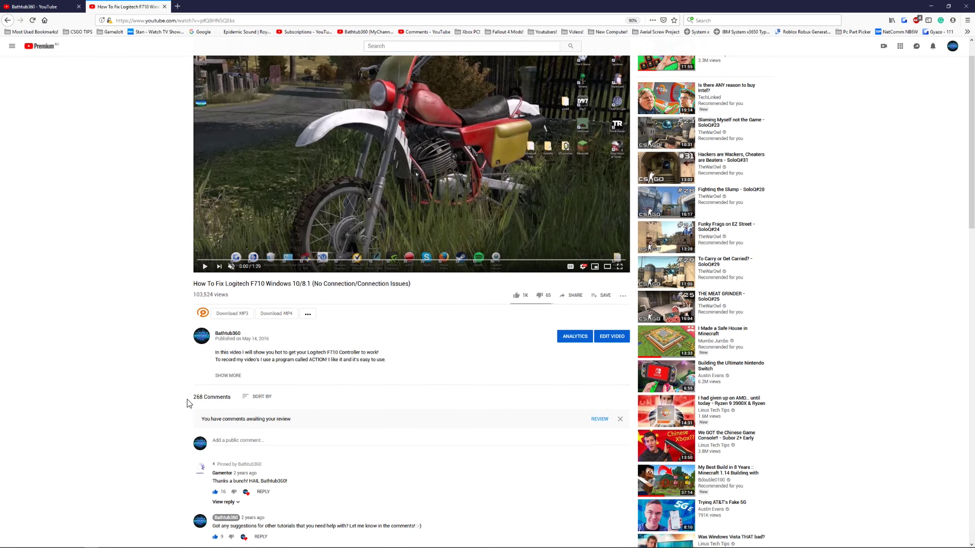
pyautogui.moveTo(192, 399); pyautogui.dragTo(233, 404)
pyautogui.click(233, 402)
pyautogui.scroll(1, 416, 374)
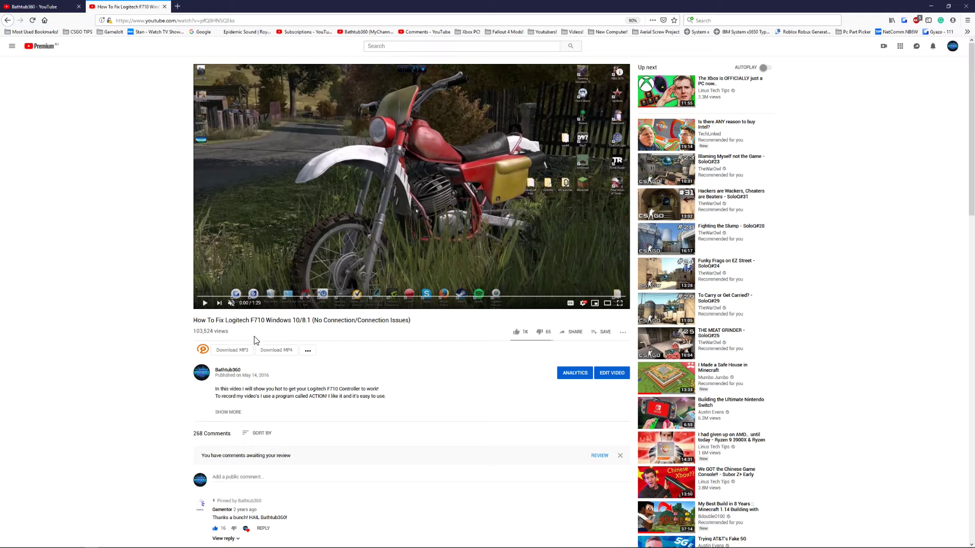
# Step: Highlight the views count once more, then switch to the Bathtub360 channel tab
pyautogui.moveTo(246, 334); pyautogui.dragTo(200, 335)
pyautogui.click(489, 340)
pyautogui.hotkey('ctrl', 'Tab')
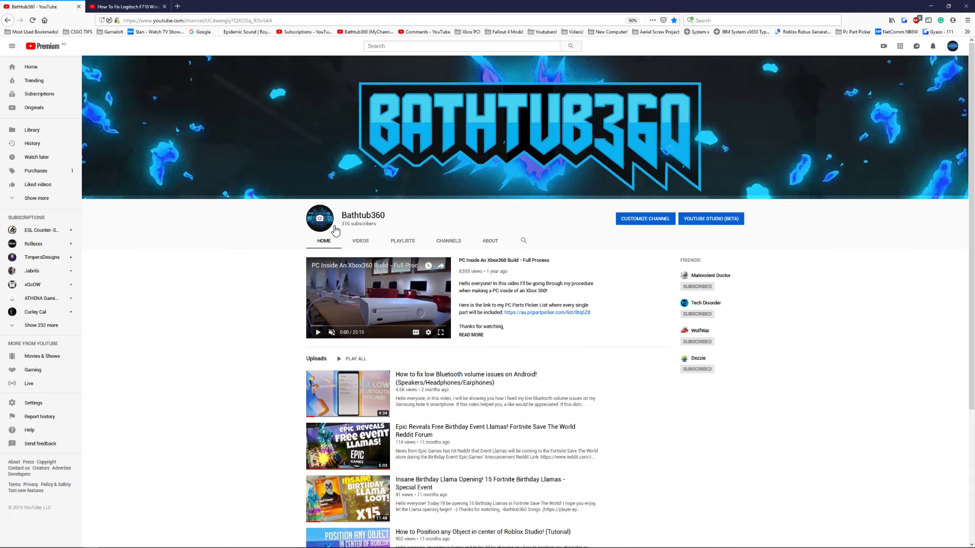
# Step: Highlight the Bathtub360 channel name together with its 316 subscribers count
pyautogui.moveTo(342, 227); pyautogui.dragTo(377, 231)
pyautogui.moveTo(367, 226); pyautogui.dragTo(333, 226)
pyautogui.click(333, 226)
pyautogui.moveTo(384, 223); pyautogui.dragTo(337, 217)
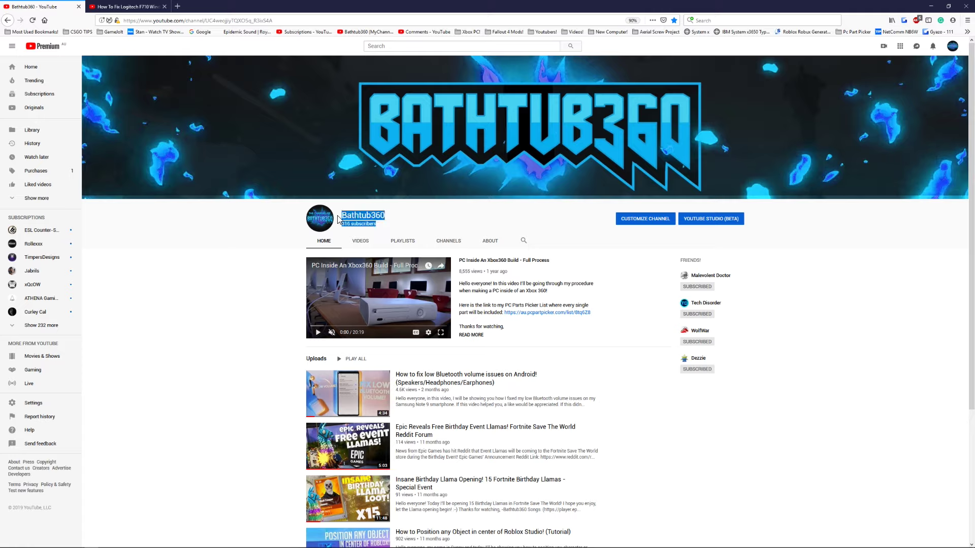